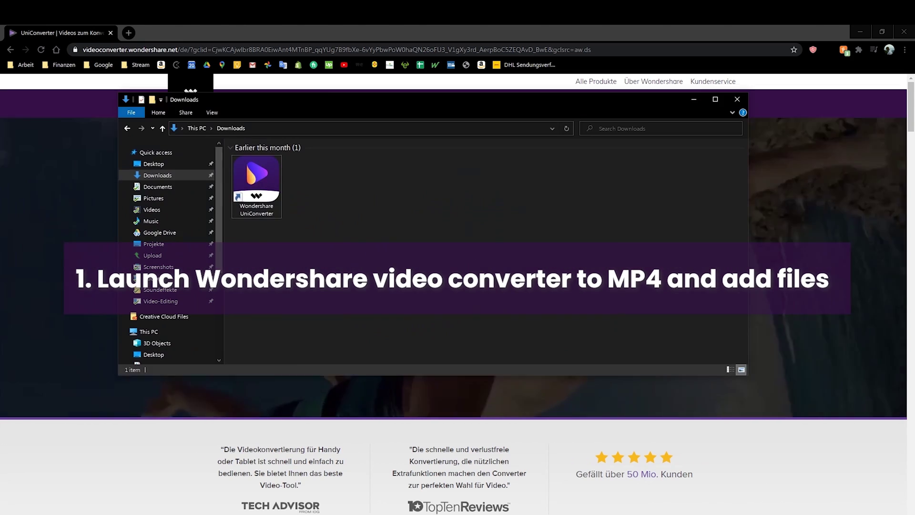
- Launch UniConverter from its Downloads shortcut and maximize the window
left_click(259, 198)
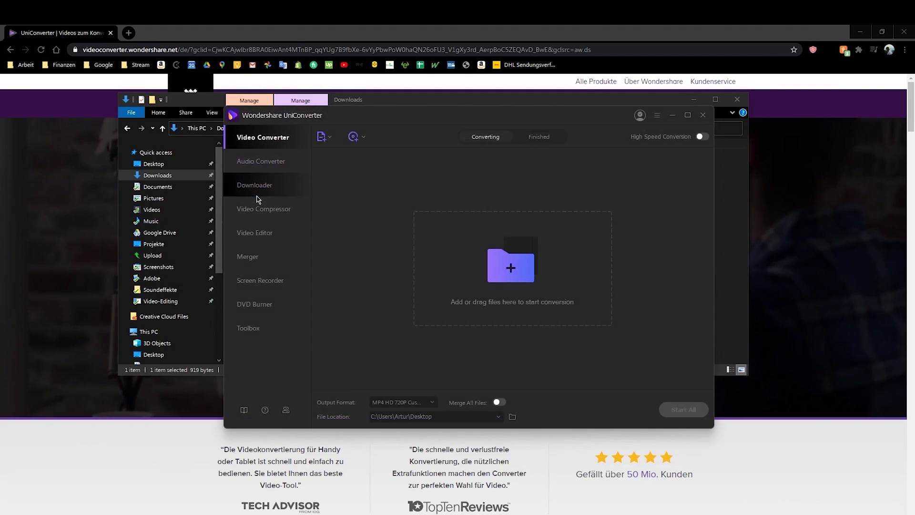
left_click(686, 115)
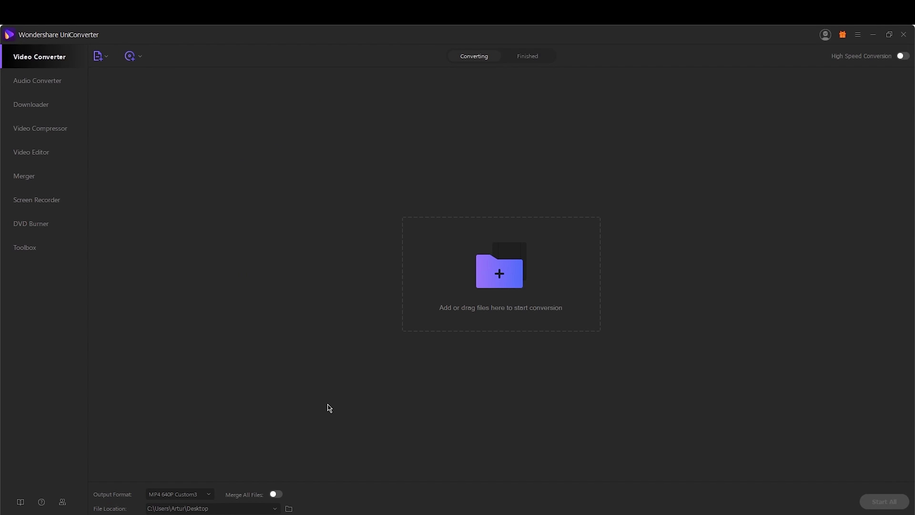
- Add the using-laptop-computer-JP7KH8H MOV clip from Downloads and open its trim view
left_click(98, 56)
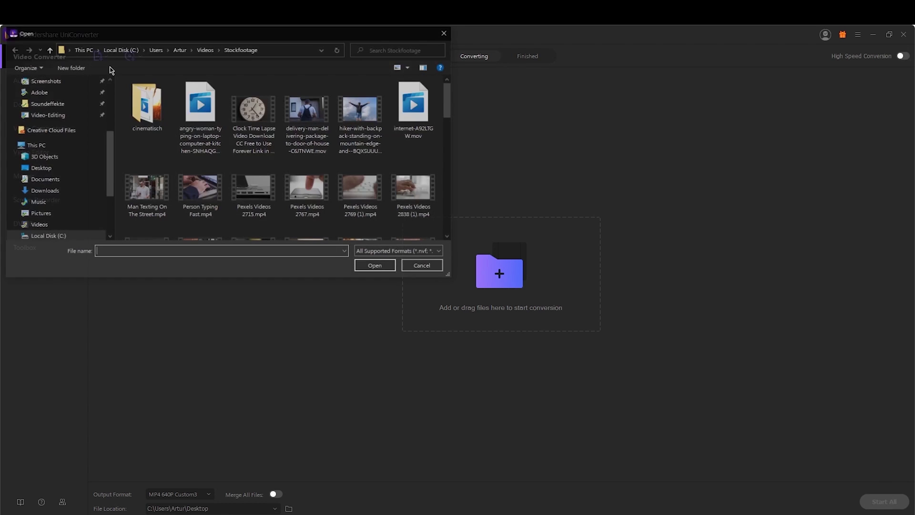
scroll(62, 106, "up", 3)
left_click(43, 91)
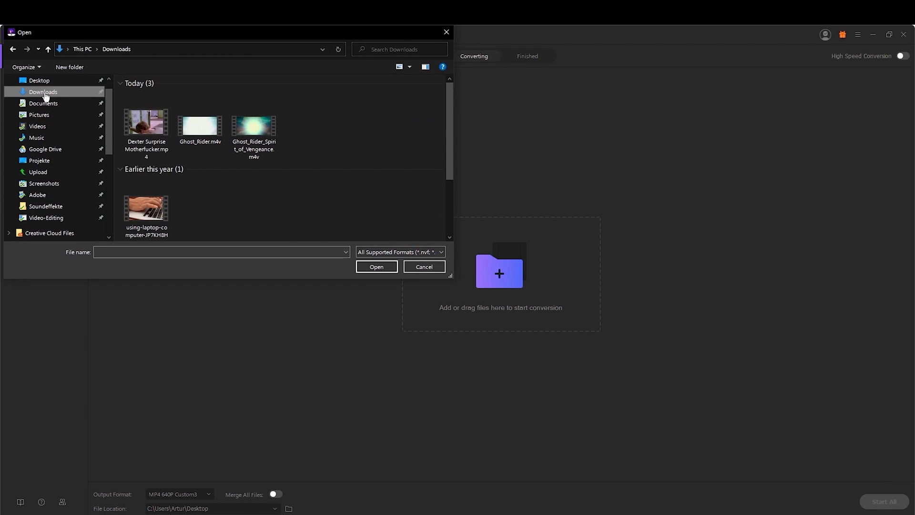
double_click(147, 207)
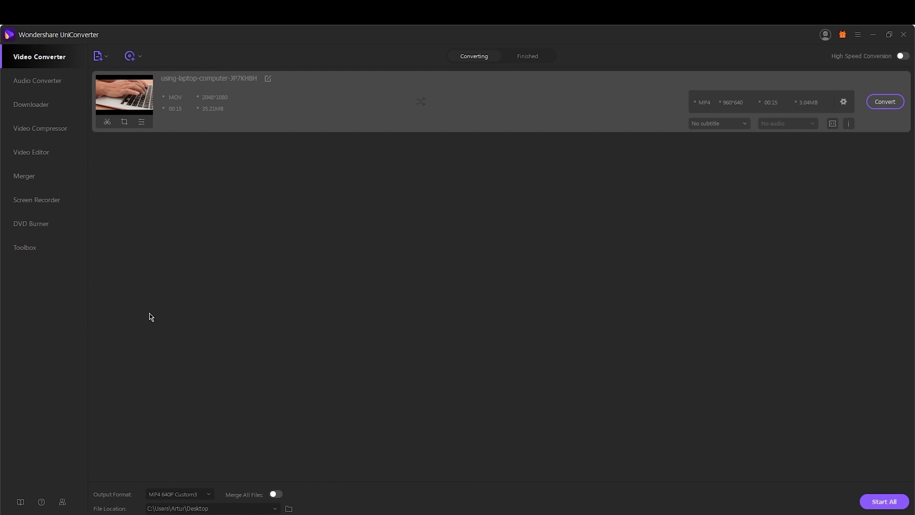
mouse_move(123, 95)
left_click(107, 122)
- Move the trim playhead to about three seconds, then close trimming without changes
left_click(344, 323)
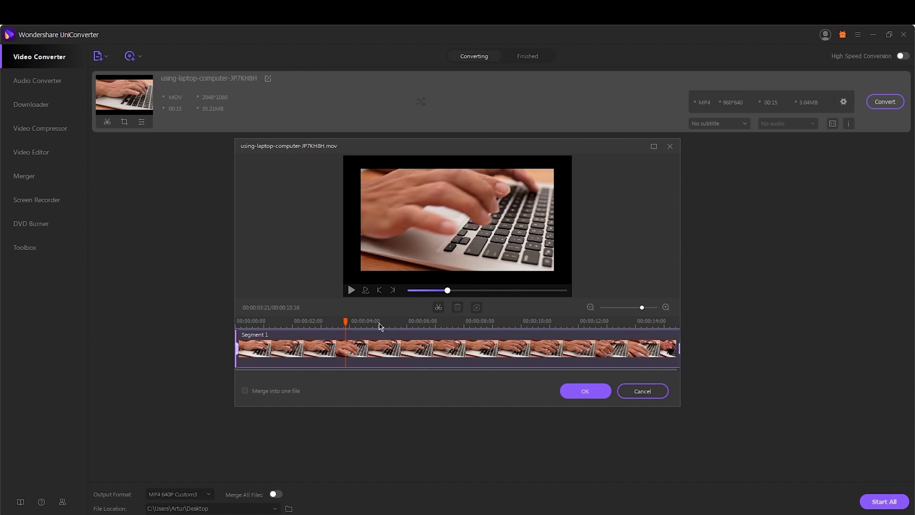
left_click(640, 393)
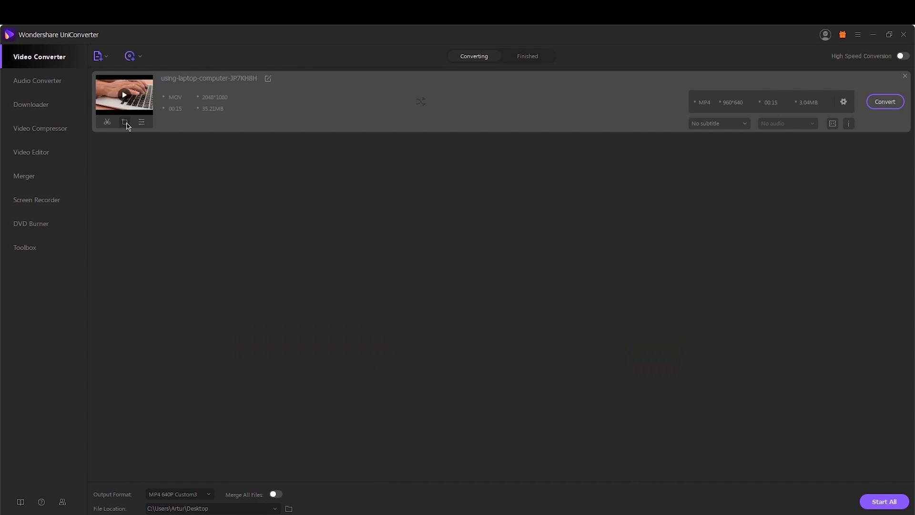
left_click(126, 123)
- Check the watermark and subtitle tabs, then lower the audio volume to 44 and confirm
left_click(343, 144)
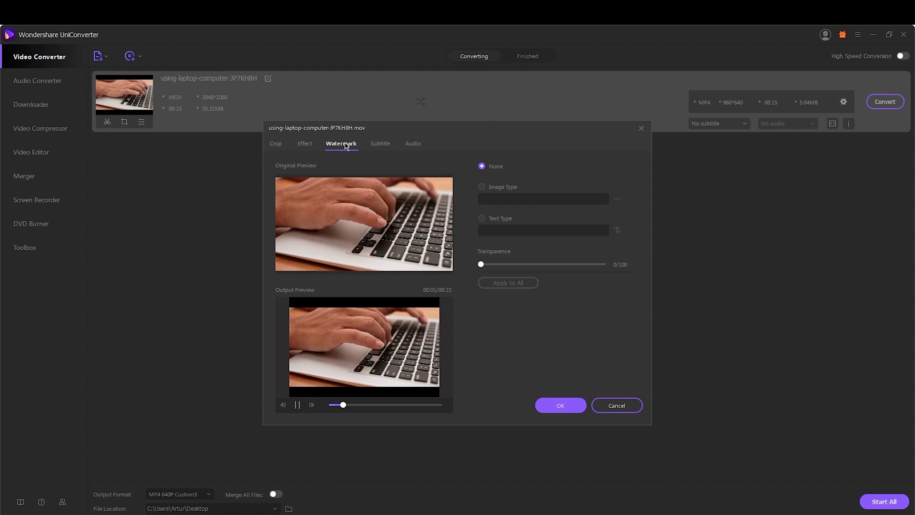
left_click(379, 144)
left_click(412, 144)
left_click(518, 184)
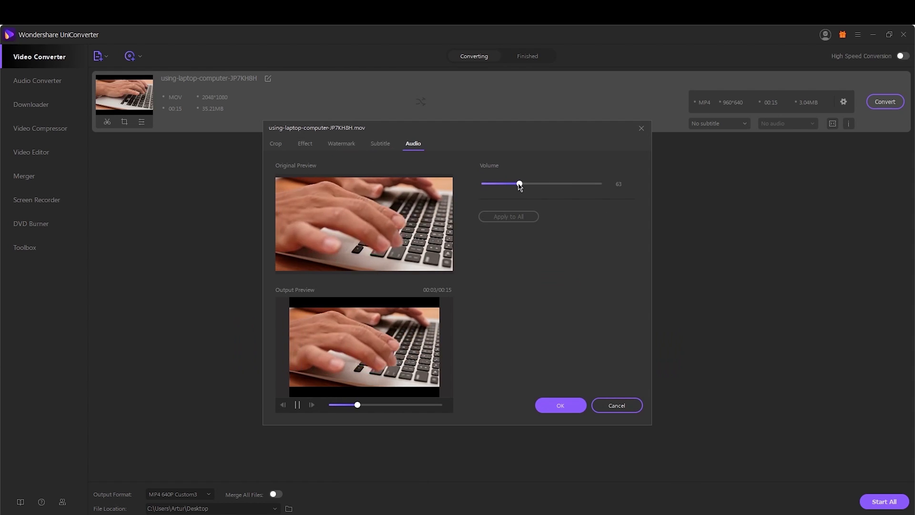
left_click_drag(519, 186, 505, 193)
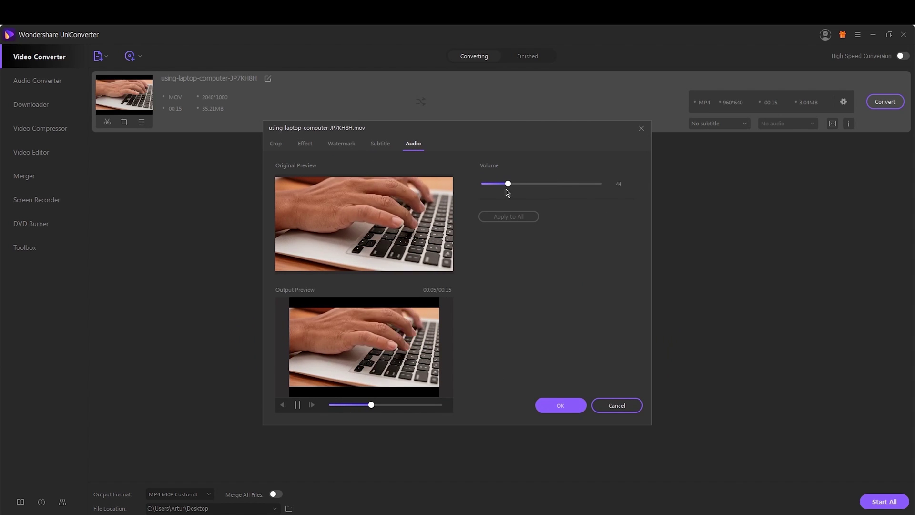
left_click(547, 407)
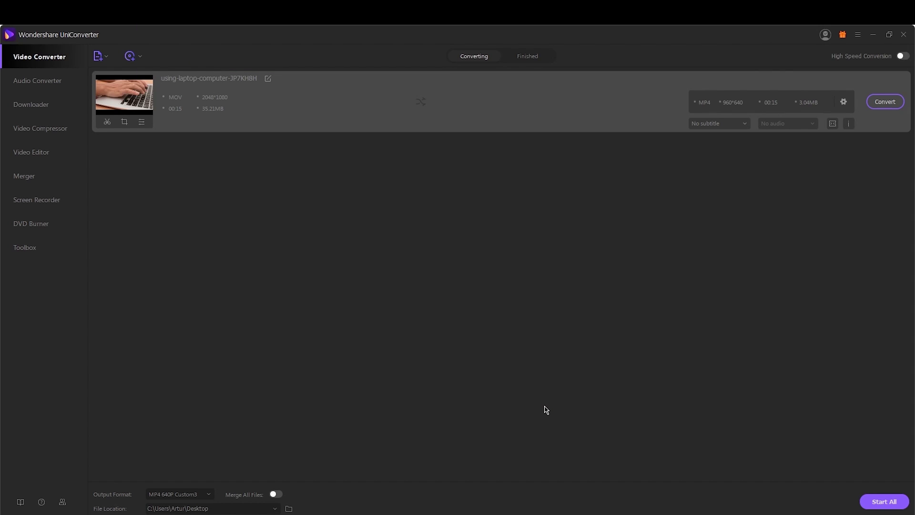
- Open the MP4 HD 1080P preset's settings from the output format's Video list
left_click(844, 102)
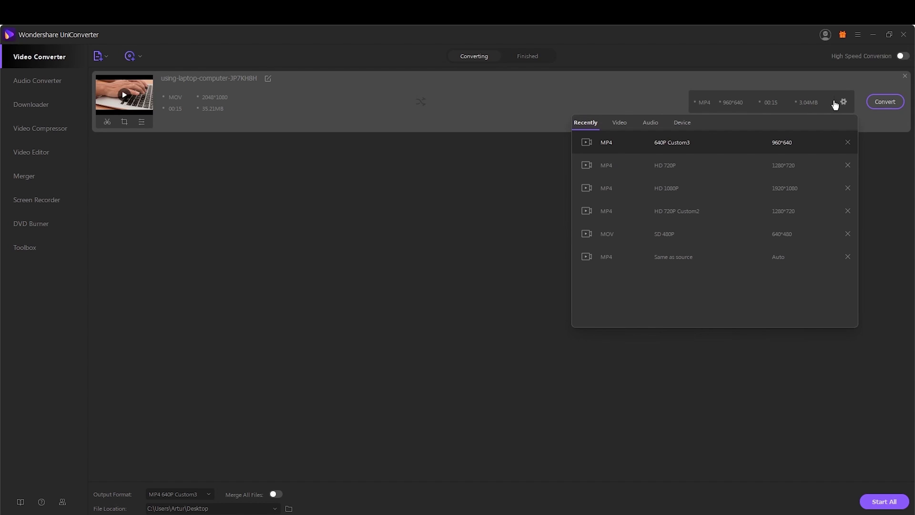
left_click(620, 124)
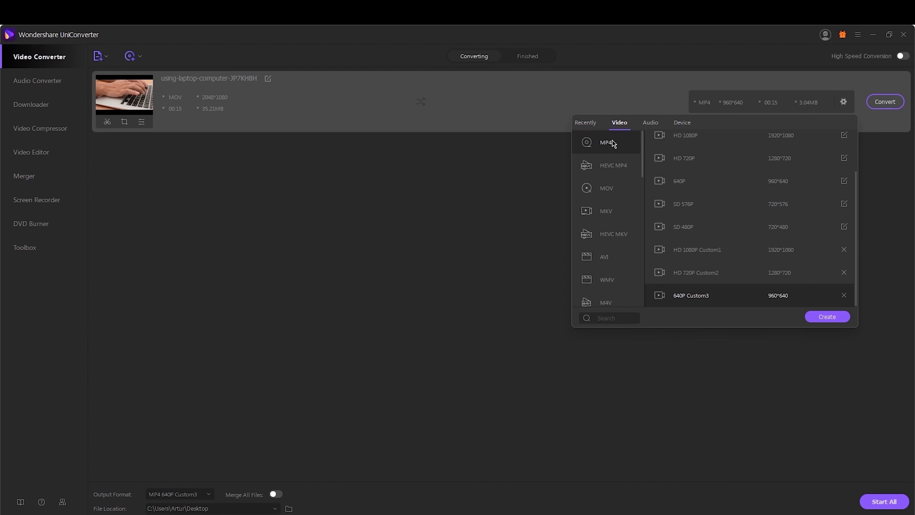
scroll(672, 151, "up", 2)
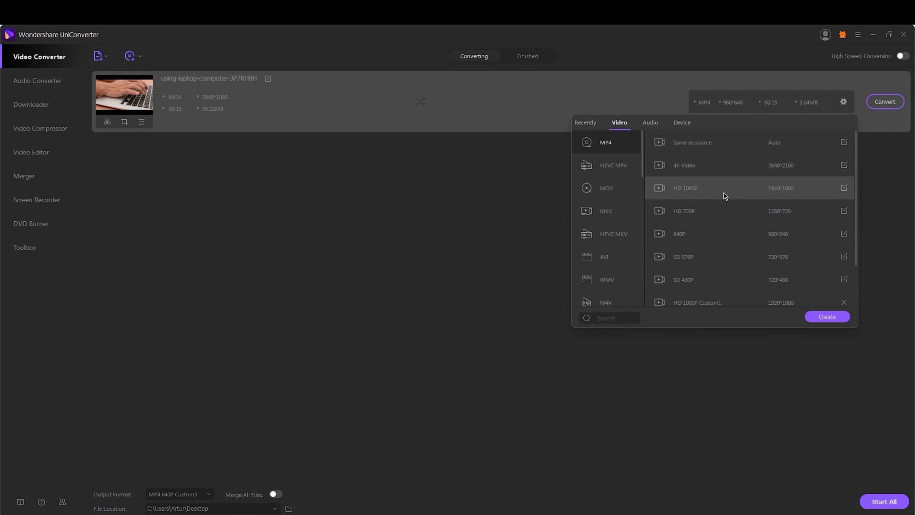
scroll(736, 236, "down", 2)
scroll(738, 247, "up", 2)
left_click(843, 189)
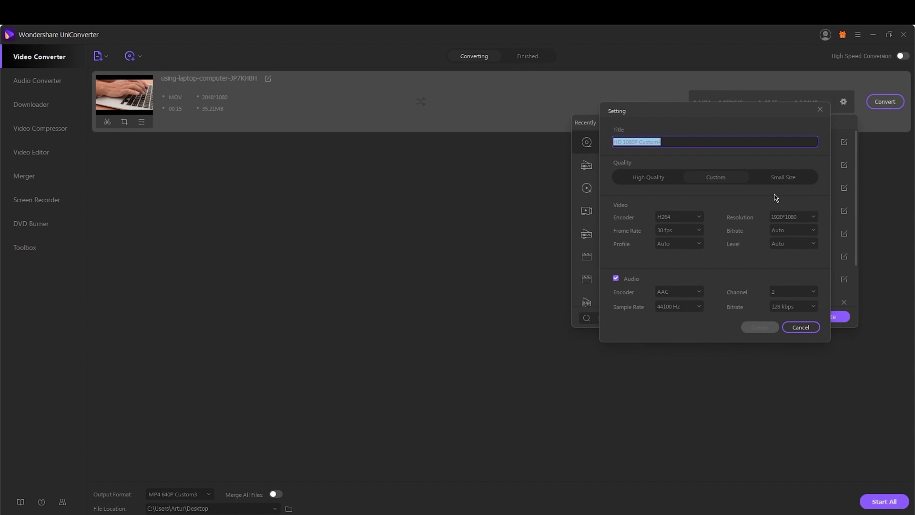
- Create the HD 1080P Custom4 MP4 preset with Small Size quality
left_click(782, 178)
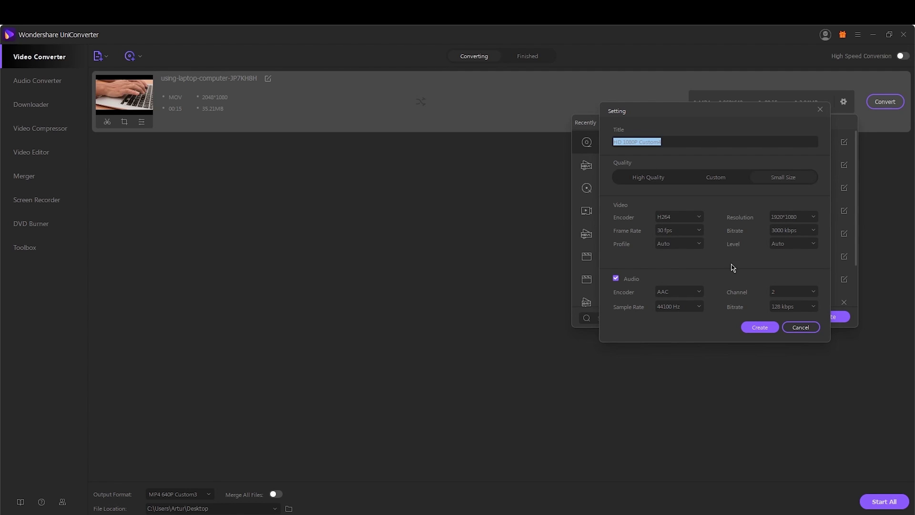
left_click(770, 326)
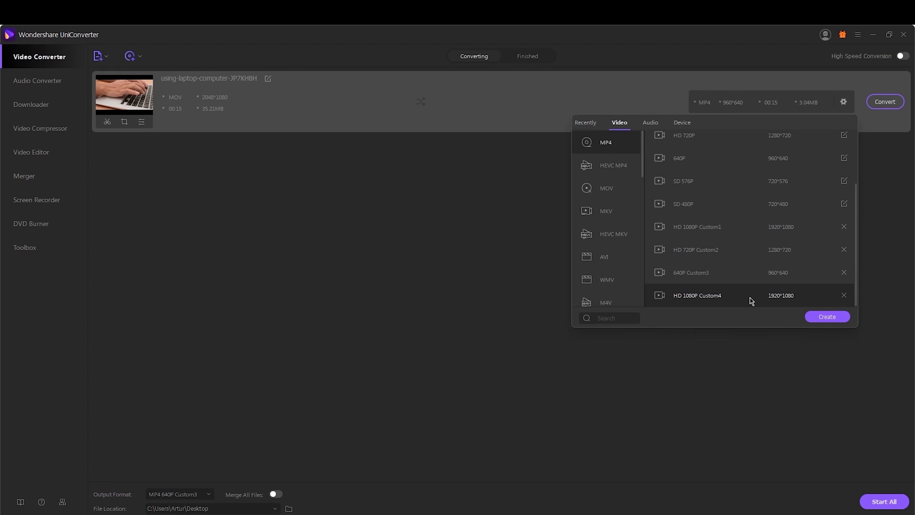
- Dismiss the format list and start converting the laptop clip to MP4
left_click(743, 272)
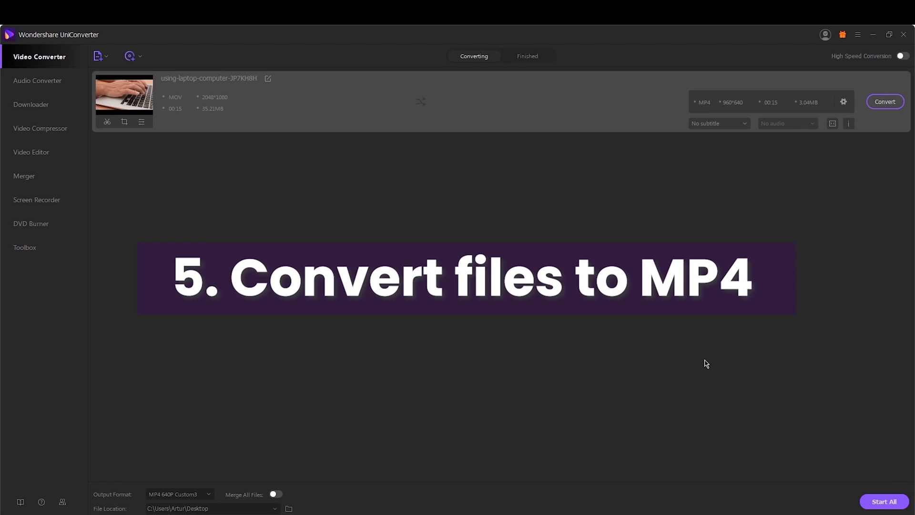
left_click(866, 503)
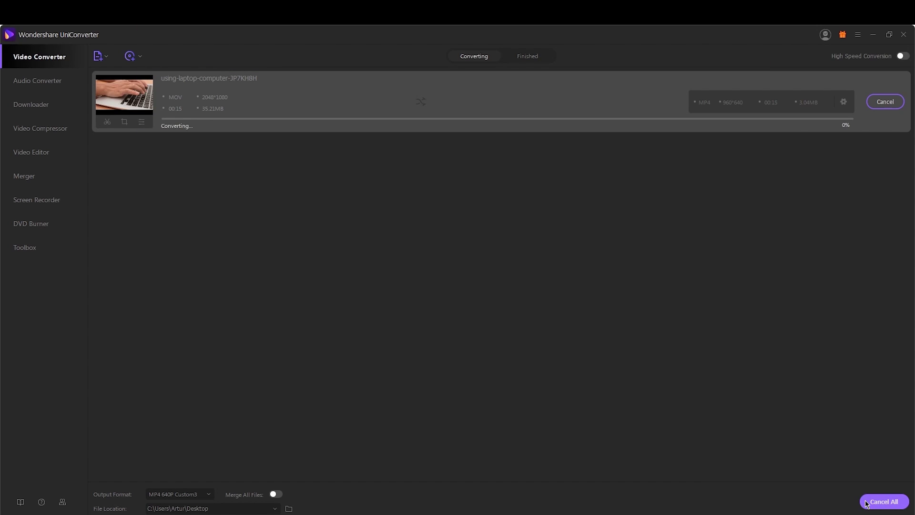